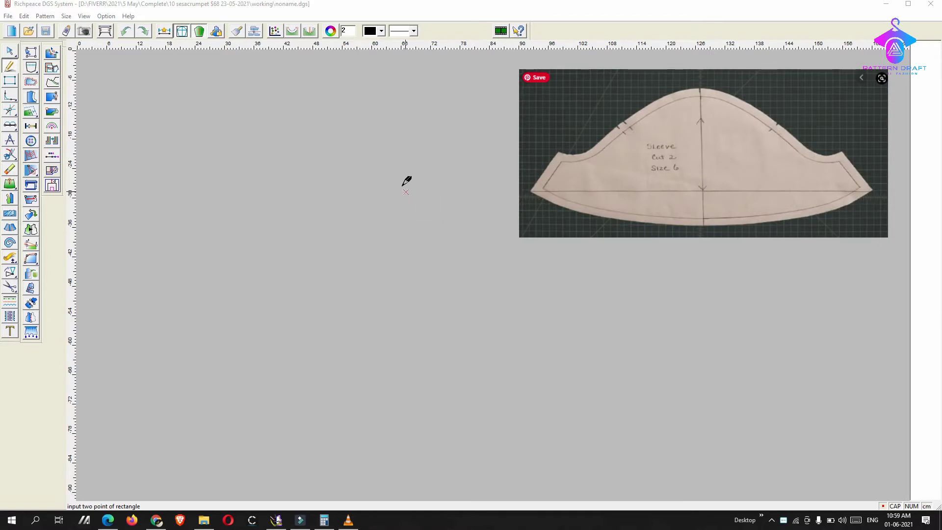
left_click(359, 146)
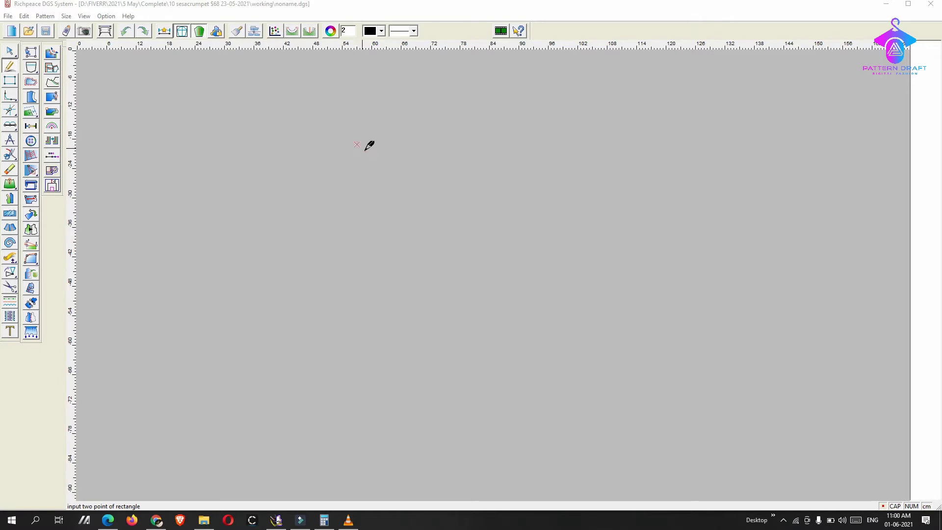
left_click(576, 363)
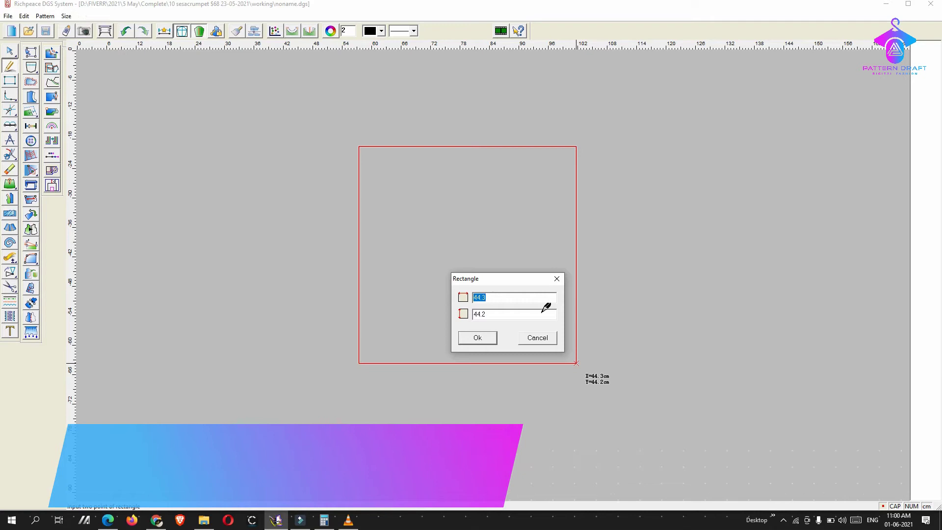
left_click(557, 278)
Change the system's length unit to inch and apply the setting
left_click(108, 16)
left_click(132, 28)
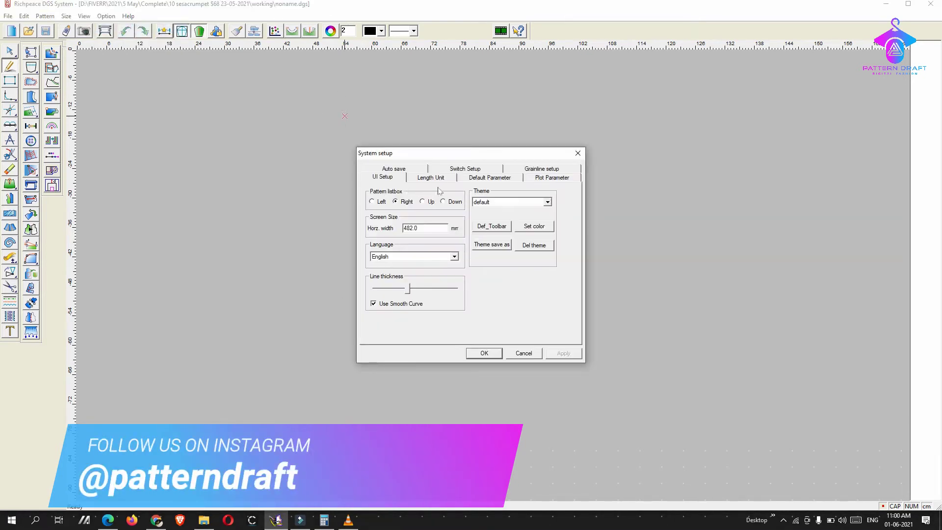
left_click(431, 178)
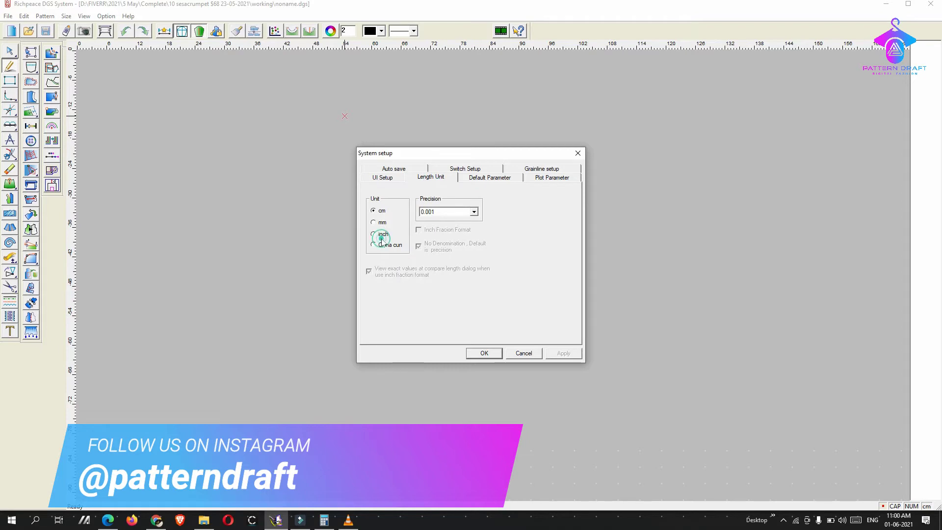
left_click(382, 234)
left_click(562, 353)
left_click(478, 353)
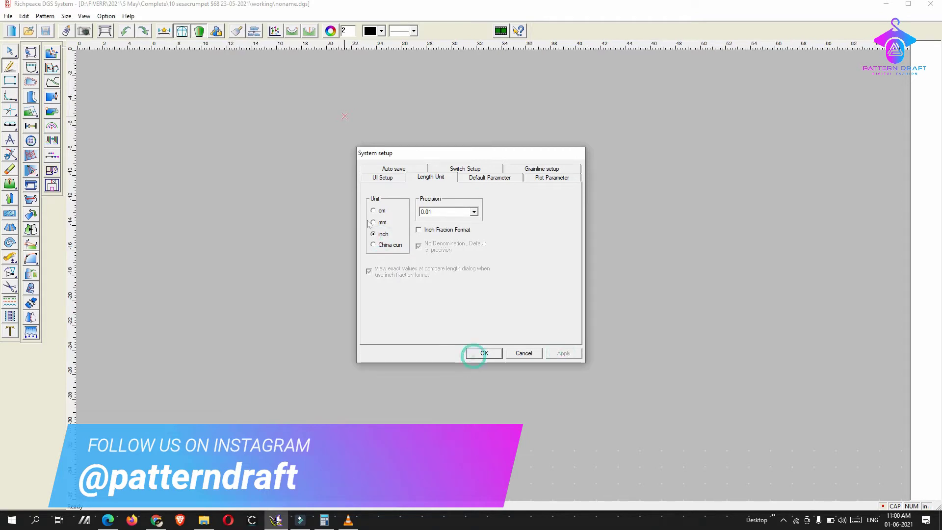
Draw a rectangle 8 in wide and 10 in high in the middle of the work area
left_click(369, 200)
left_click(578, 364)
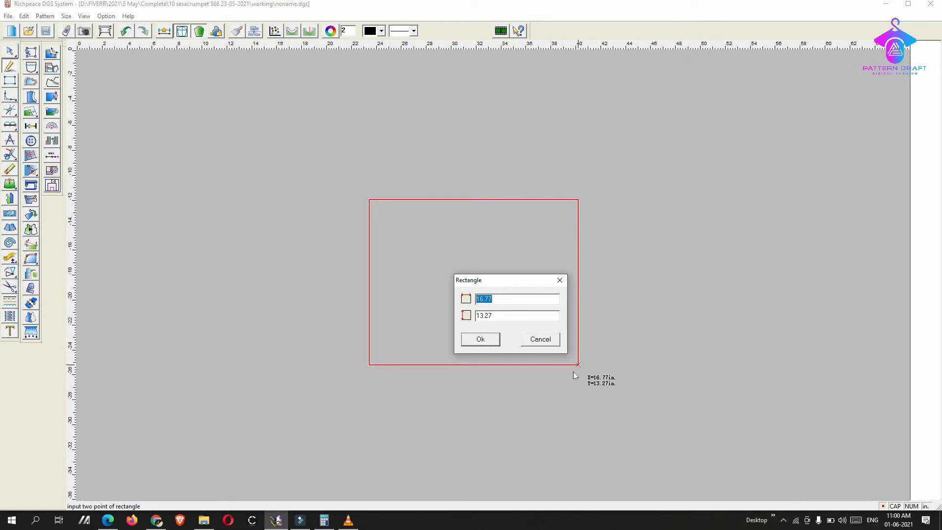
type("8")
key("Tab")
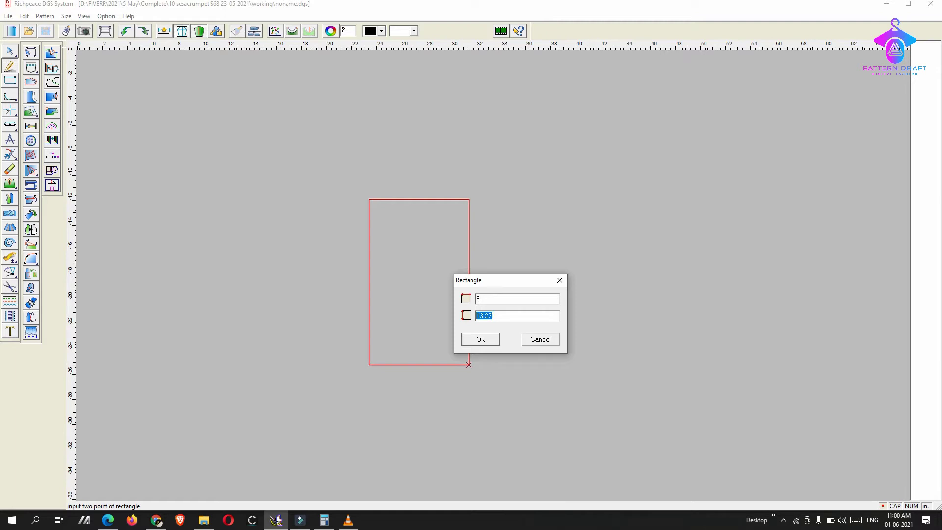
type("10")
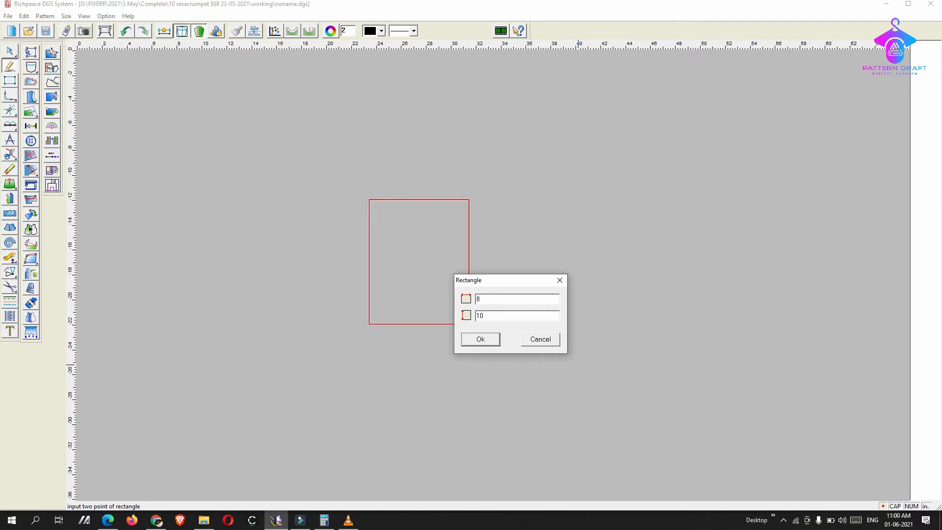
key("Return")
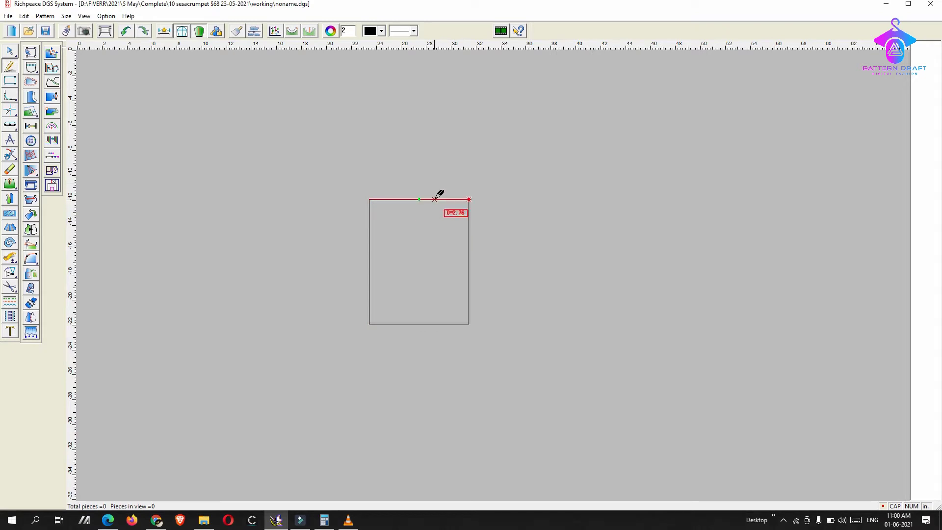
Add a parallel line 3 in below the rectangle's top edge and connect its left end to the rectangle's top-right corner with a diagonal
left_click(435, 199)
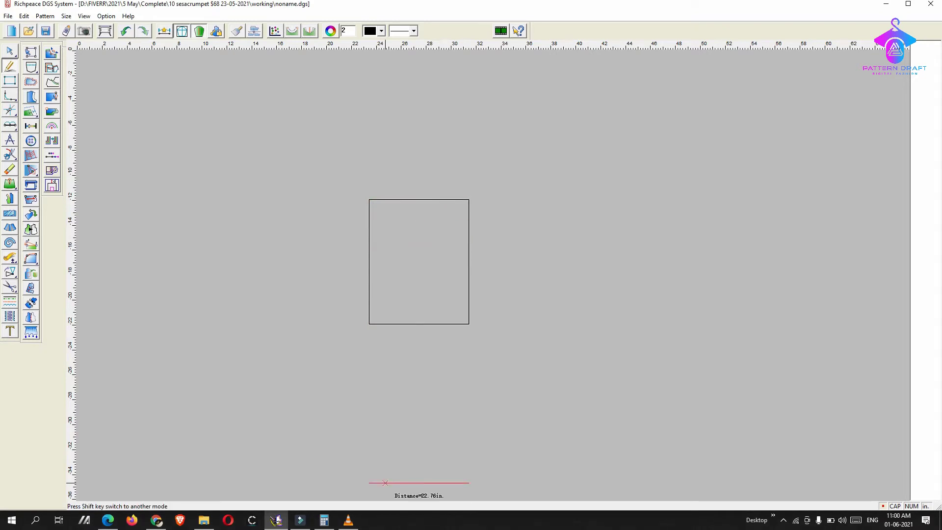
left_click(404, 252)
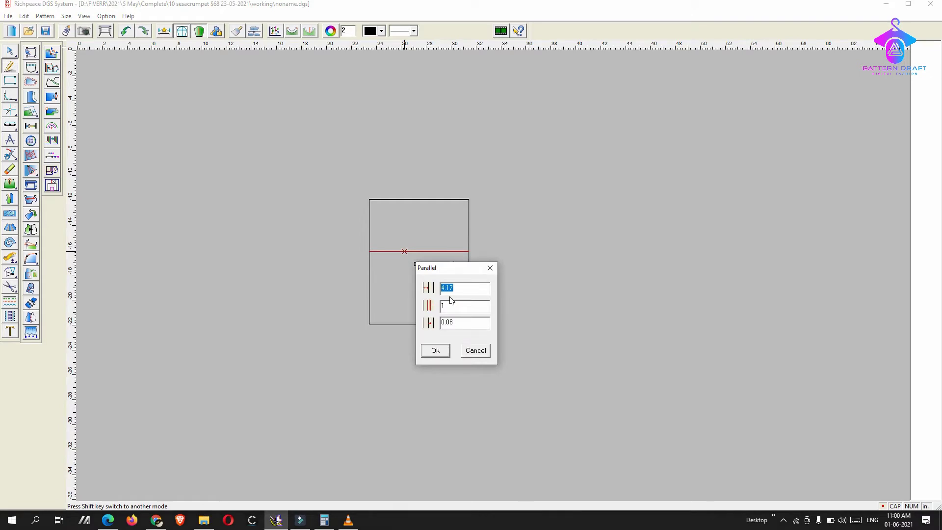
type("3")
key("Return")
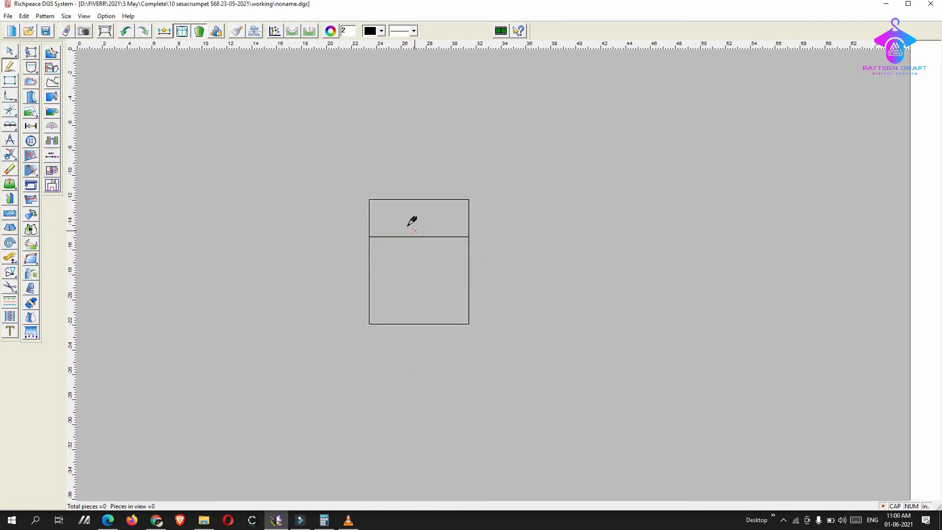
left_click(369, 235)
left_click(469, 199)
Bend the diagonal into a shallow S-curve, raised near its upper right end and lowered near its left end, as the sleeve cap
middle_click(510, 144)
left_click(520, 152)
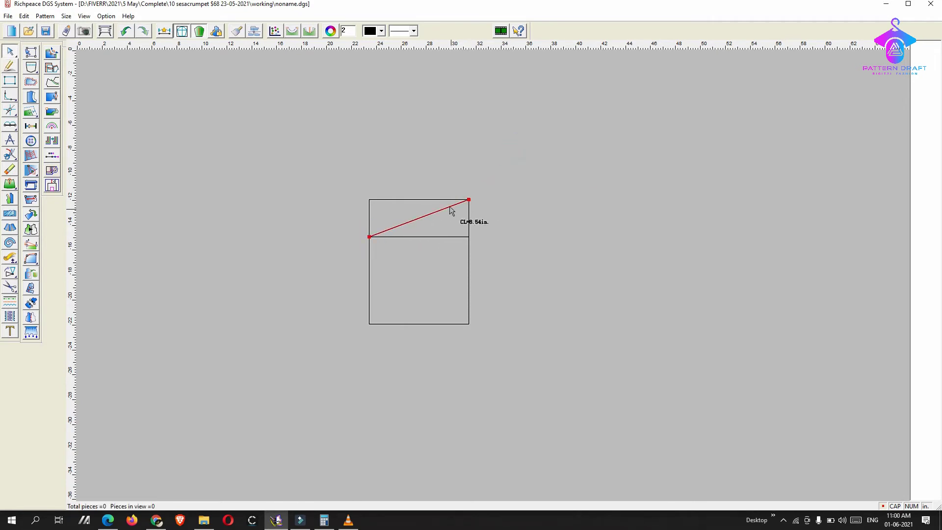
left_click(447, 201)
scroll(445, 219, "up", 1)
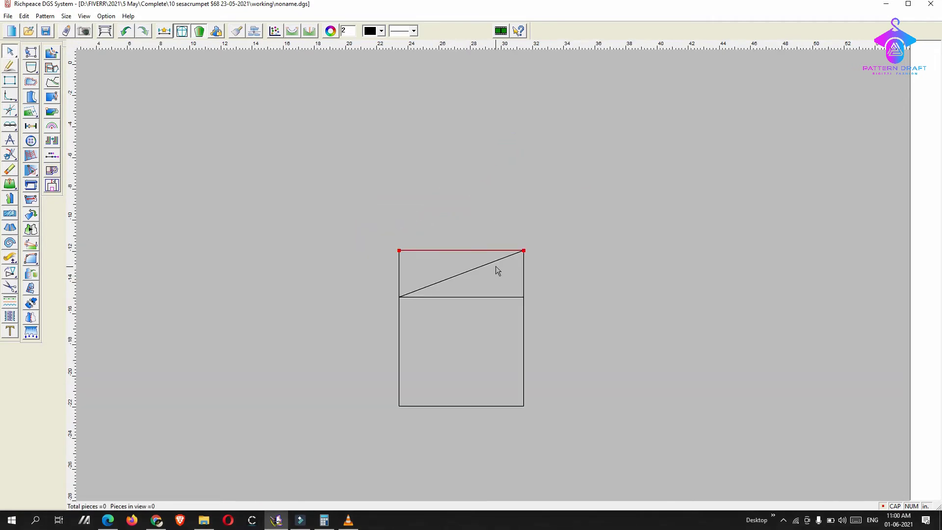
left_click(496, 264)
left_click(507, 256)
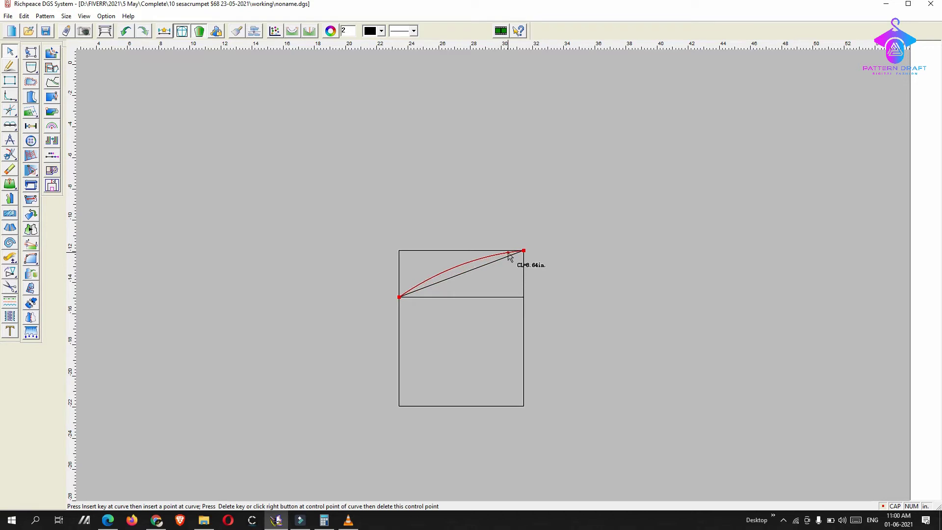
left_click(508, 253)
left_click(417, 283)
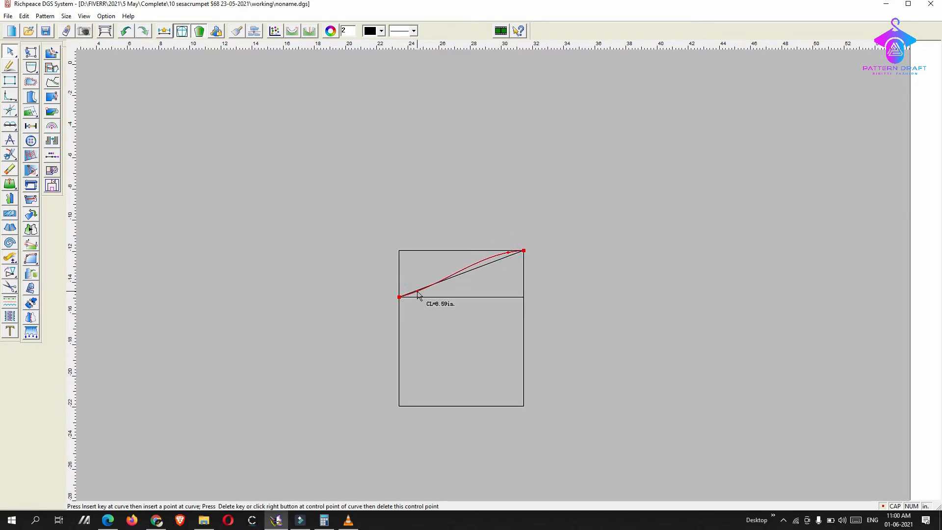
left_click(416, 289)
left_click(481, 288)
Refine the sleeve cap curve by adjusting its upper end near the top-right corner and raising its middle section
scroll(510, 260, "up", 6)
left_click(472, 287)
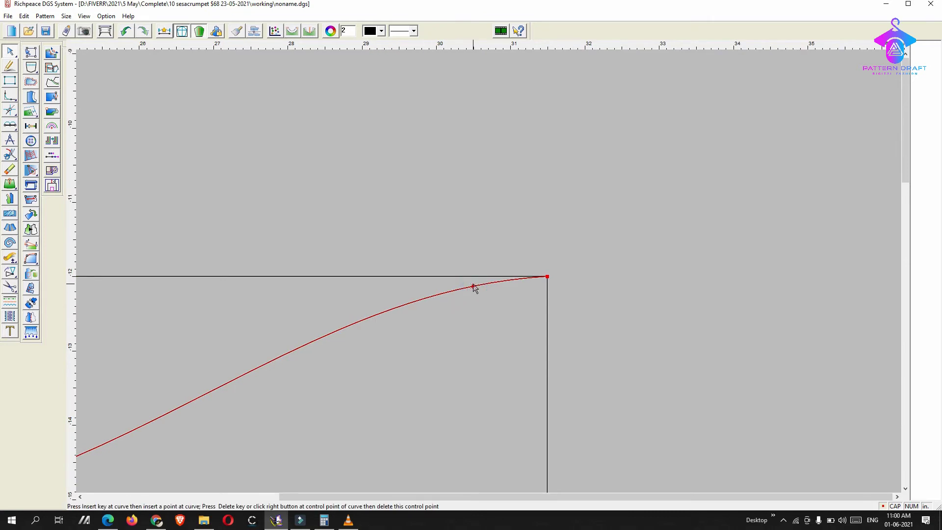
left_click(474, 288)
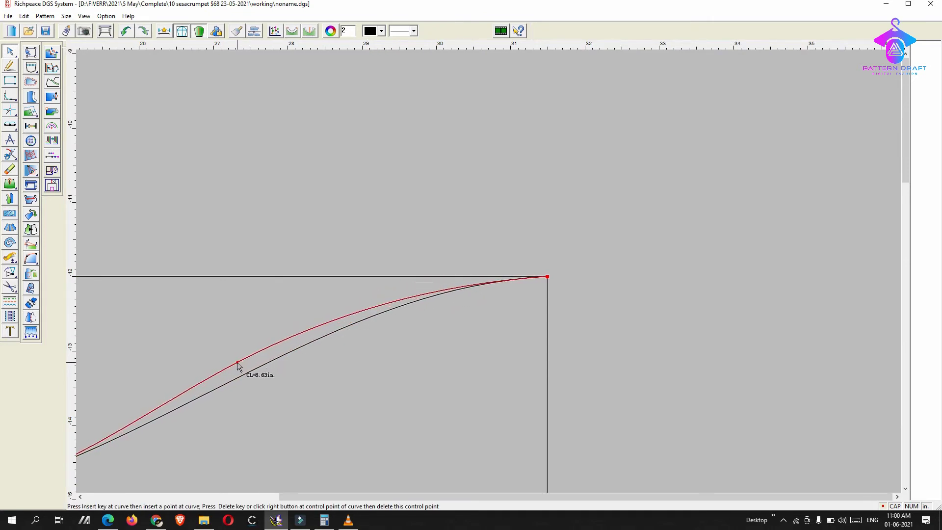
left_click(229, 357)
left_click(371, 358)
scroll(444, 306, "down", 4)
left_click(507, 334)
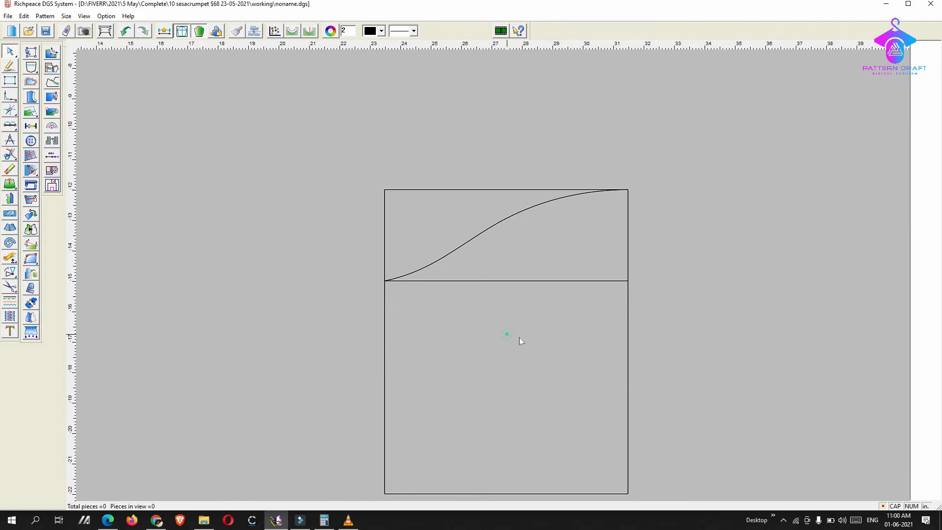
Draw the slanted underarm seam from a point 7 in along the bottom edge from its right end up to the cap curve's left end
right_click(507, 334)
left_click(531, 339)
scroll(533, 404, "down", 3)
left_click(520, 323)
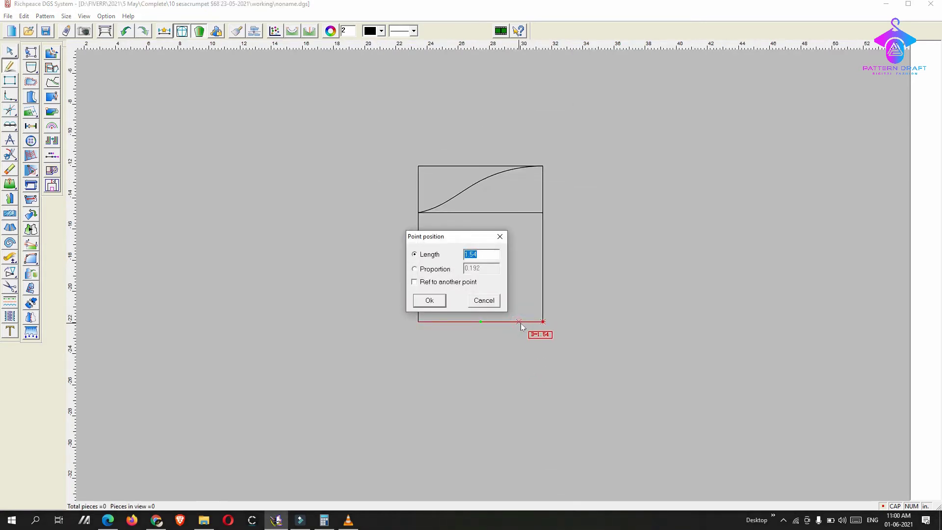
type("7")
key("Return")
left_click(417, 211)
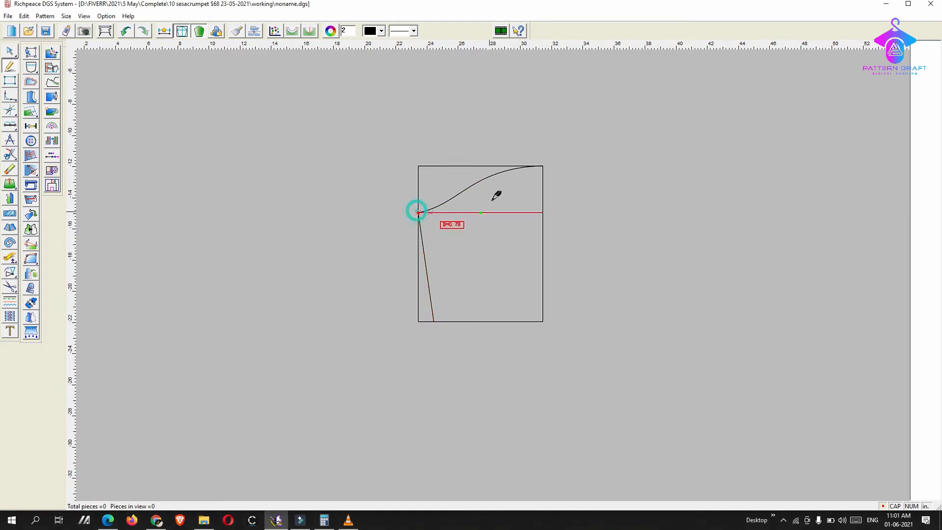
Erase the rectangle's top edge, its left edge and the horizontal guide line inside it
key("e")
left_click_drag(492, 198, 484, 248)
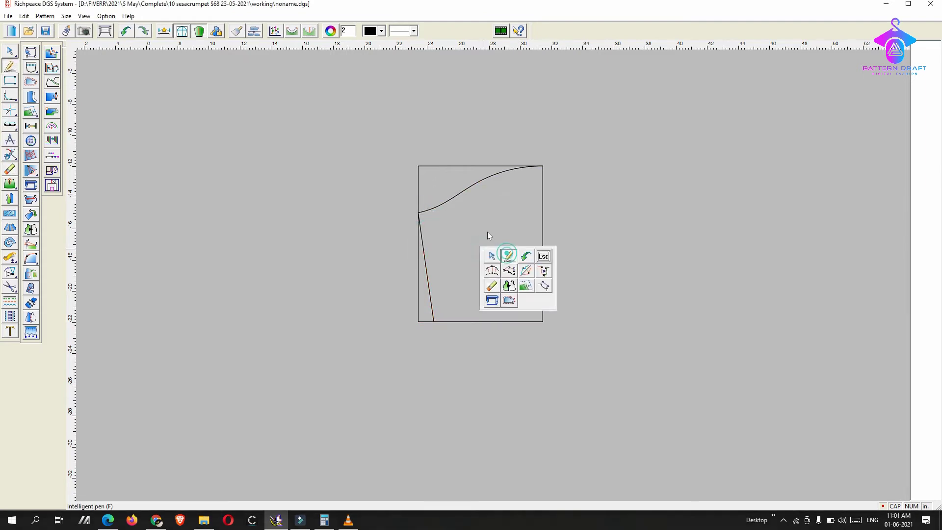
left_click_drag(400, 129, 428, 181)
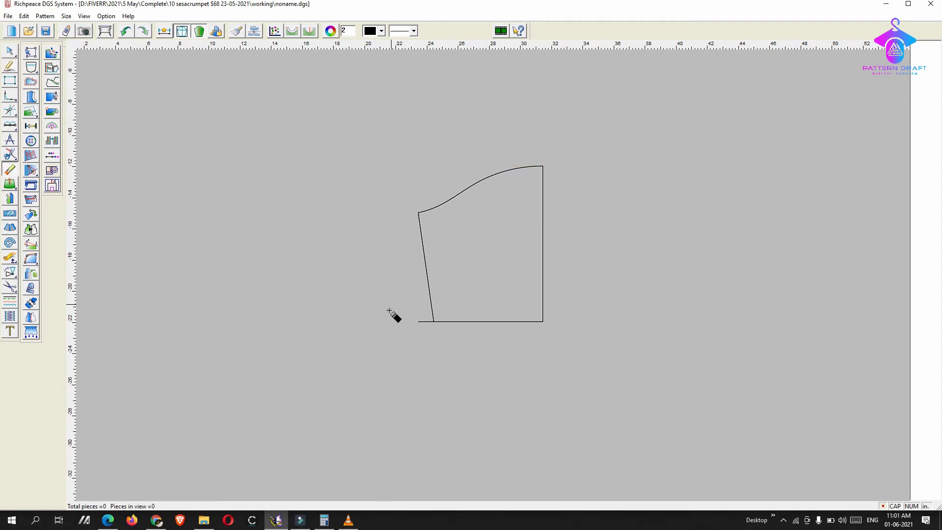
Trim the bottom edge's excess that extends past the slanted underarm seam
right_click(399, 363)
left_click(408, 371)
left_click_drag(464, 298, 477, 286)
right_click(489, 274)
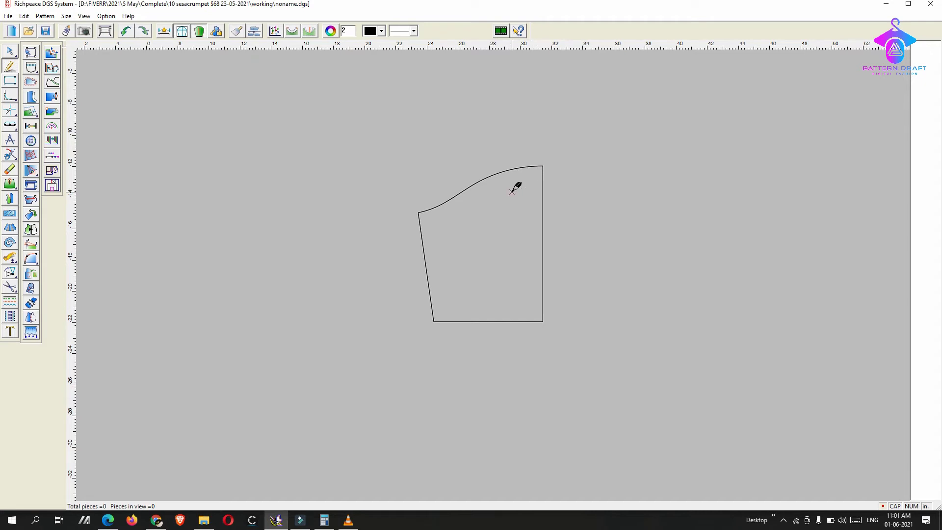
right_click(440, 152)
left_click(440, 162)
right_click(500, 239)
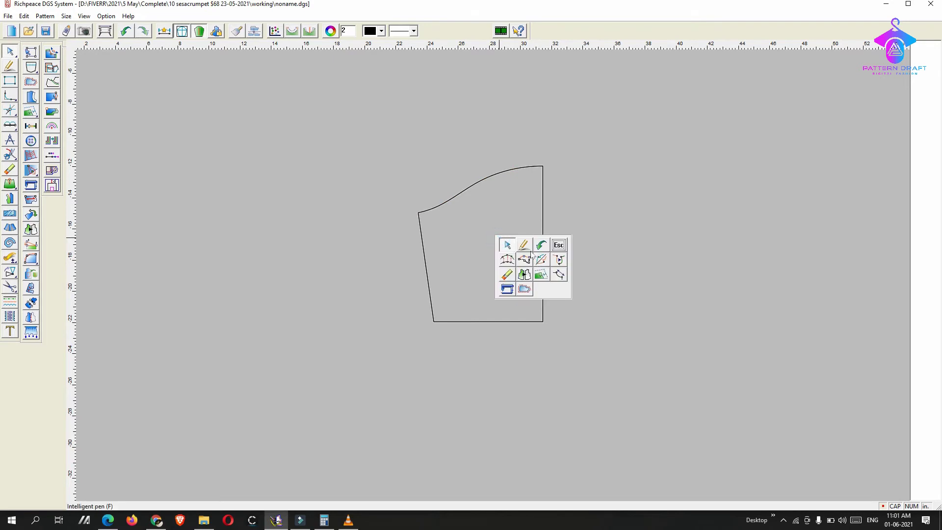
left_click(527, 245)
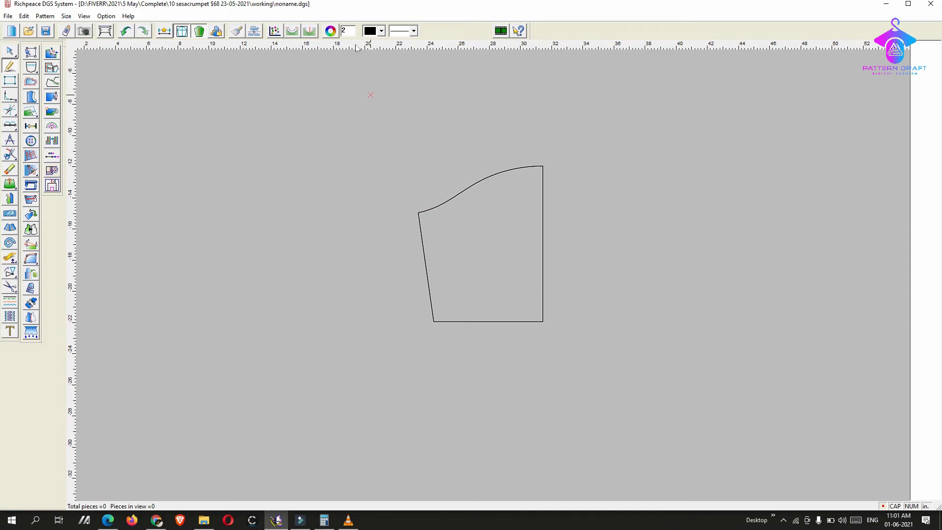
Set the division number to 3 and try a vertical line from the cap curve's upper division point to the bottom edge
double_click(349, 30)
type("3")
left_click(498, 173)
left_click(498, 173)
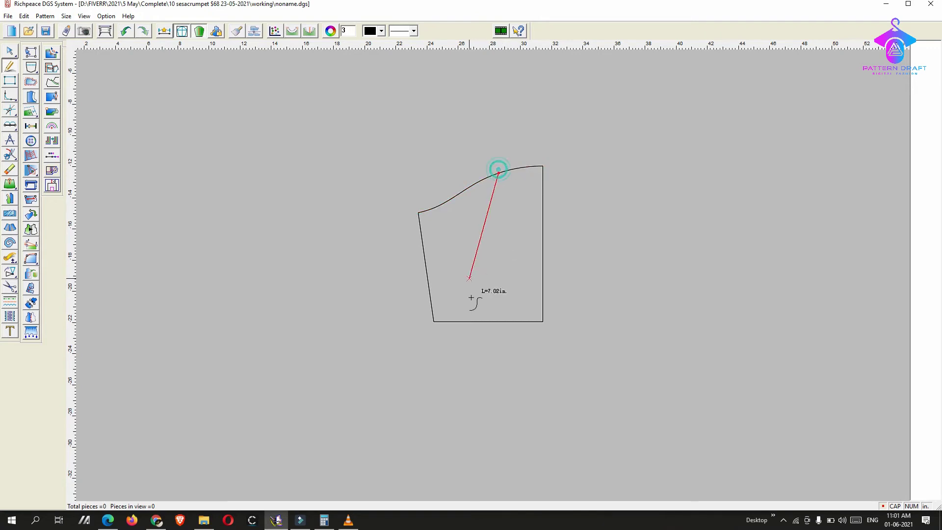
left_click(498, 321)
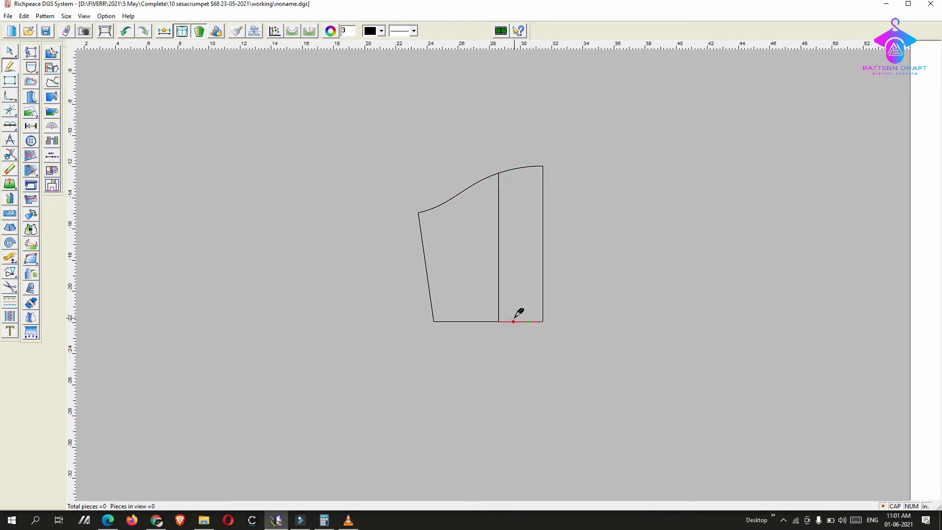
key("ctrl+z")
left_click(498, 173)
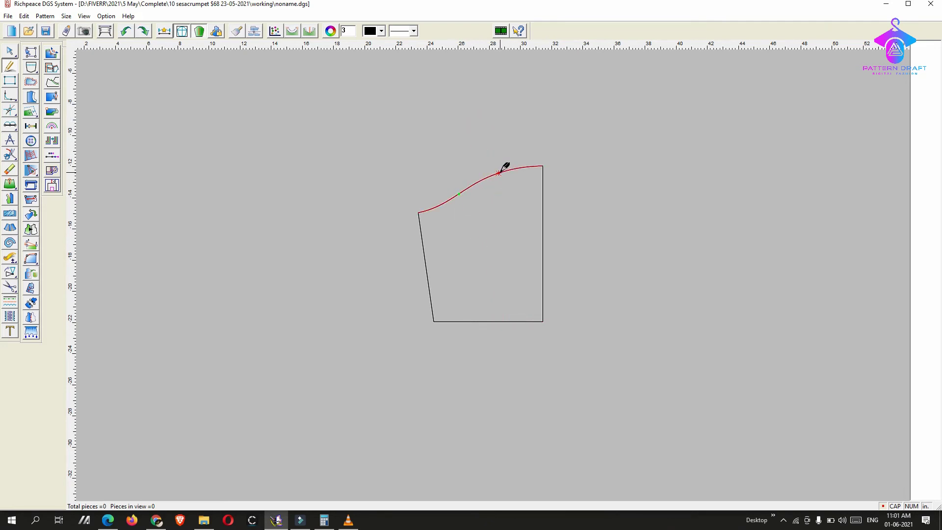
left_click(500, 172)
right_click(502, 176)
right_click(197, 126)
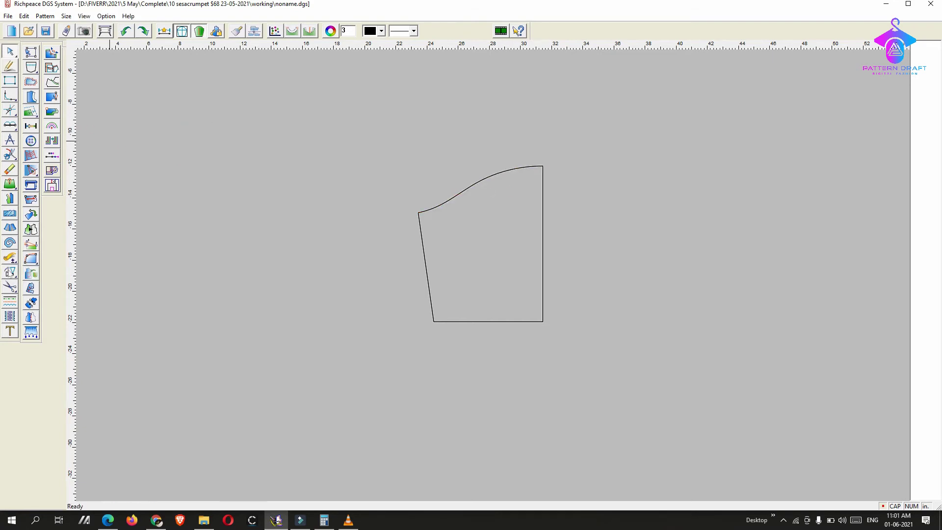
Start a cut-apart spread on the whole sleeve outline, with the cap curve as the non-stretched line and the bottom edge as the stretched line
left_click(10, 227)
left_click_drag(337, 126, 585, 404)
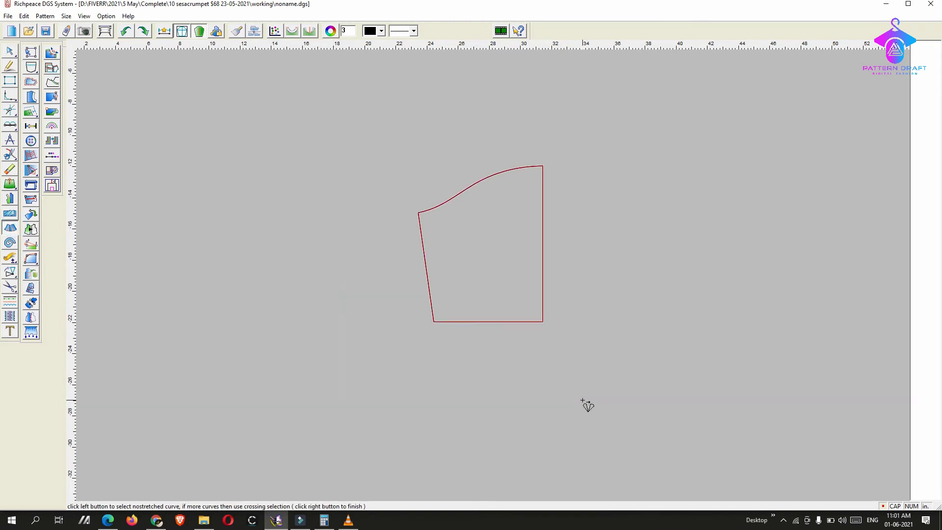
left_click(524, 165)
left_click(522, 319)
right_click(521, 318)
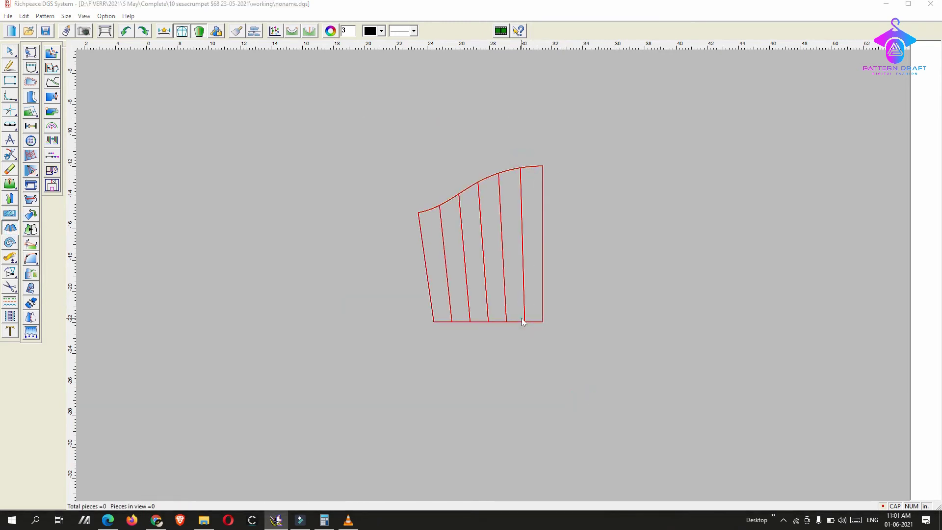
Try 2 cut lines for the sleeve's cut-apart spread, settling on 3
left_click_drag(491, 213, 722, 205)
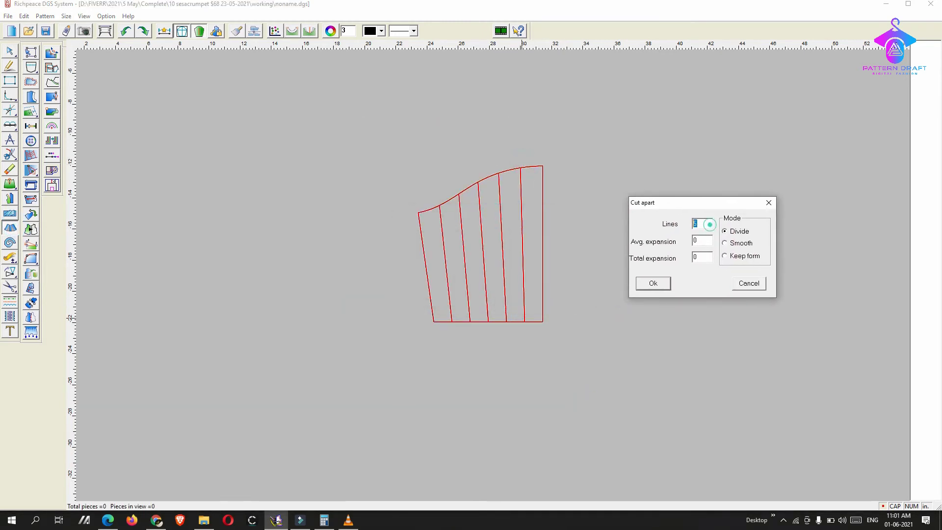
type("2")
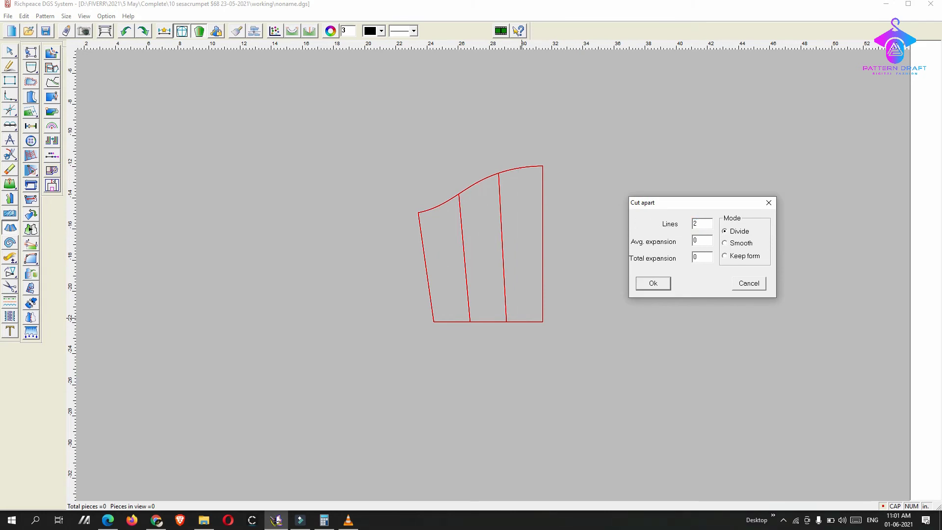
left_click_drag(706, 222, 659, 216)
type("3")
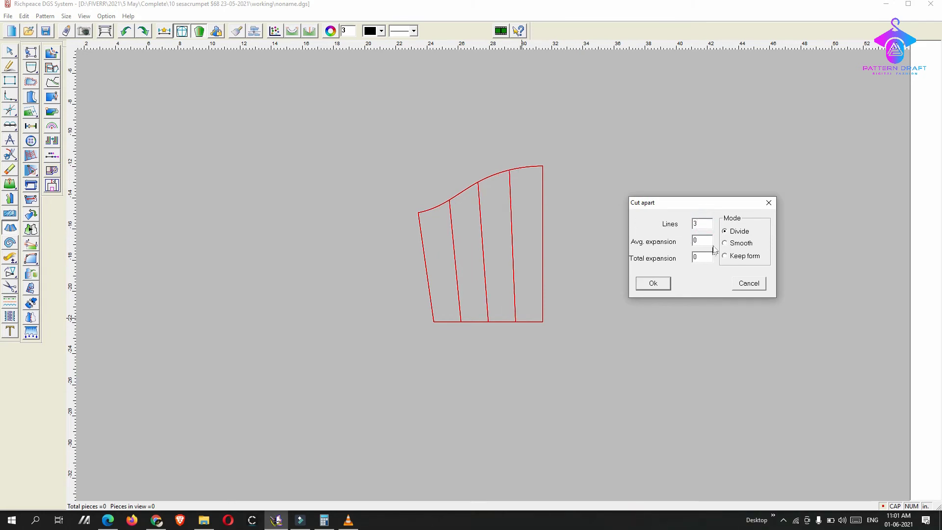
Try average expansions of 2 and 3 inches for the sleeve's cut-apart lines
key("Tab")
type("2")
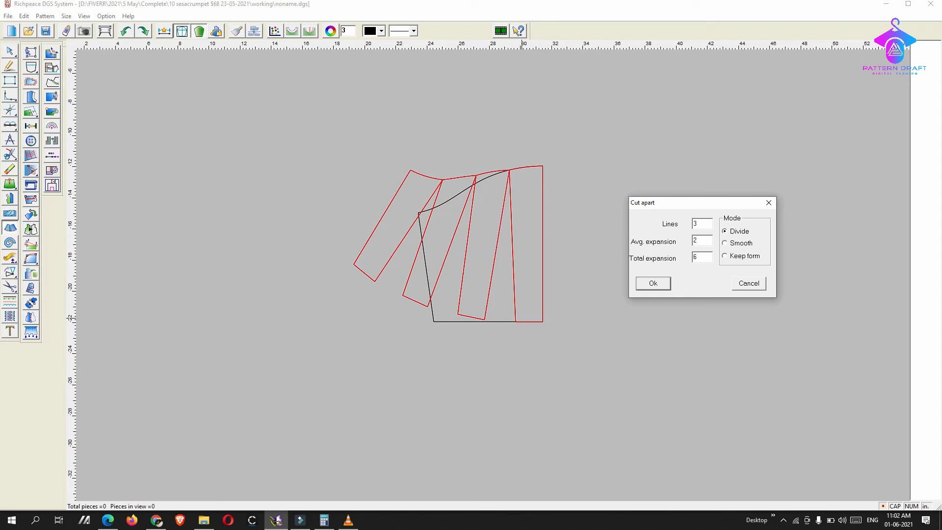
key("BackSpace")
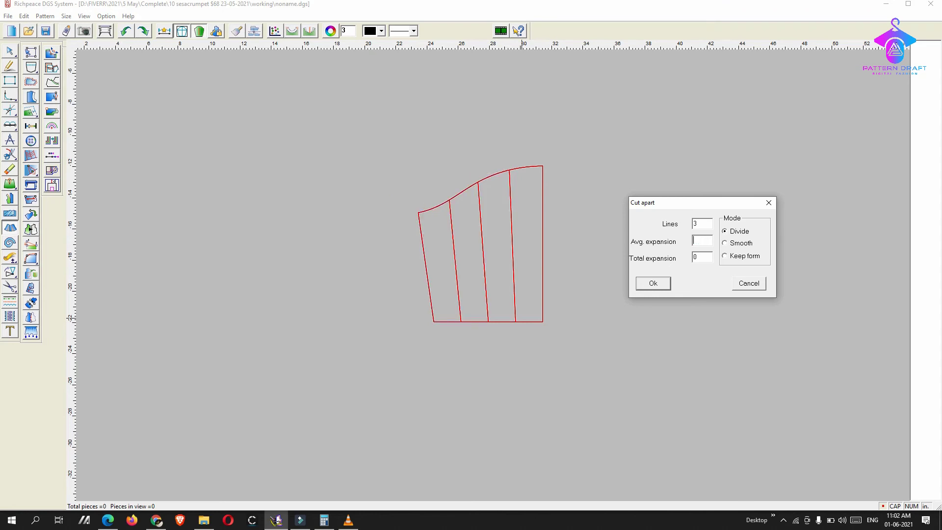
type("3")
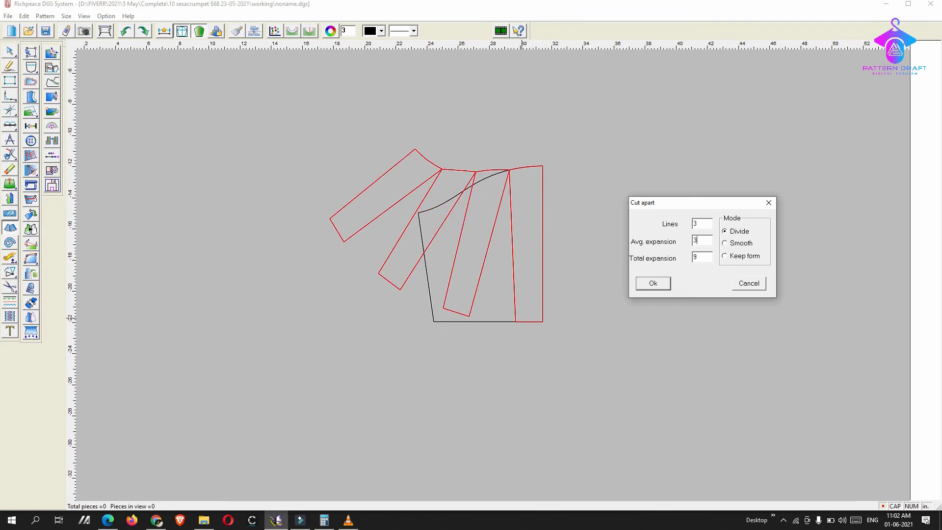
key("BackSpace")
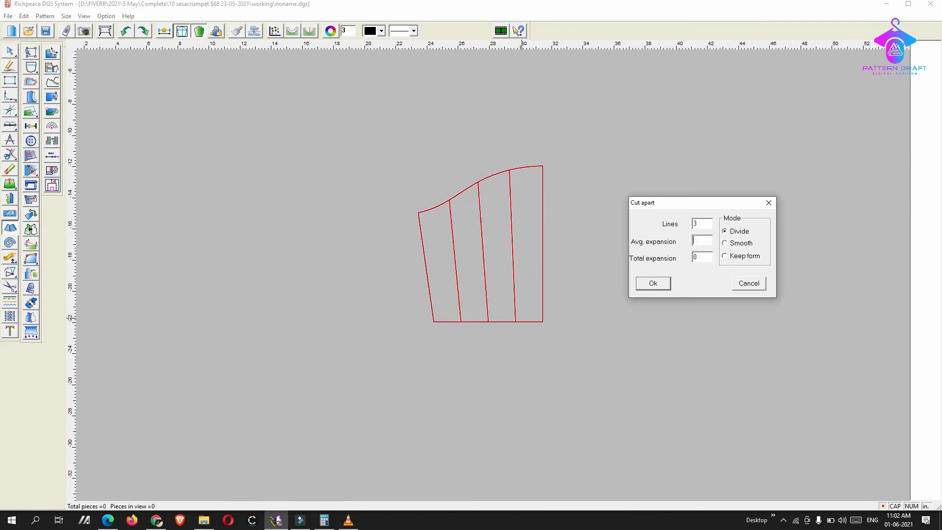
Set the average expansion to 2.5 inches in Smooth mode and apply the cut-apart spread to the half sleeve
type("2.5")
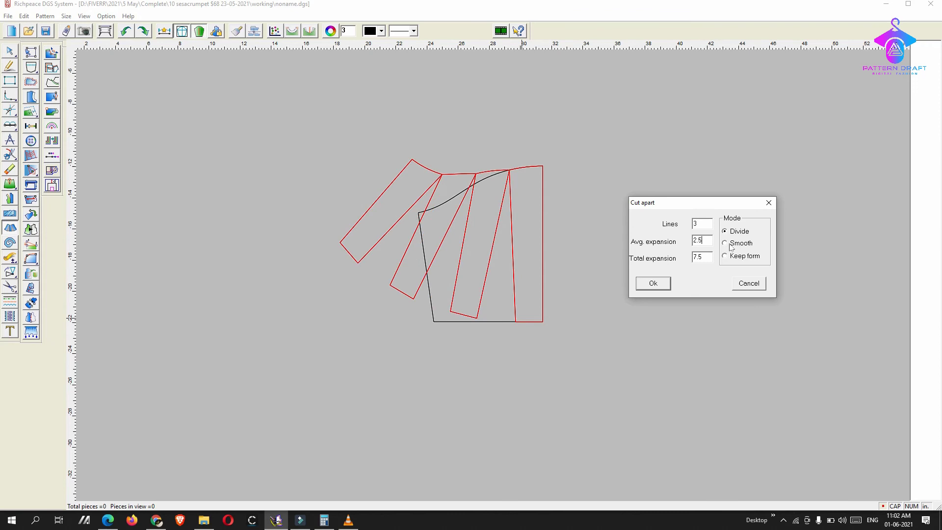
left_click(725, 243)
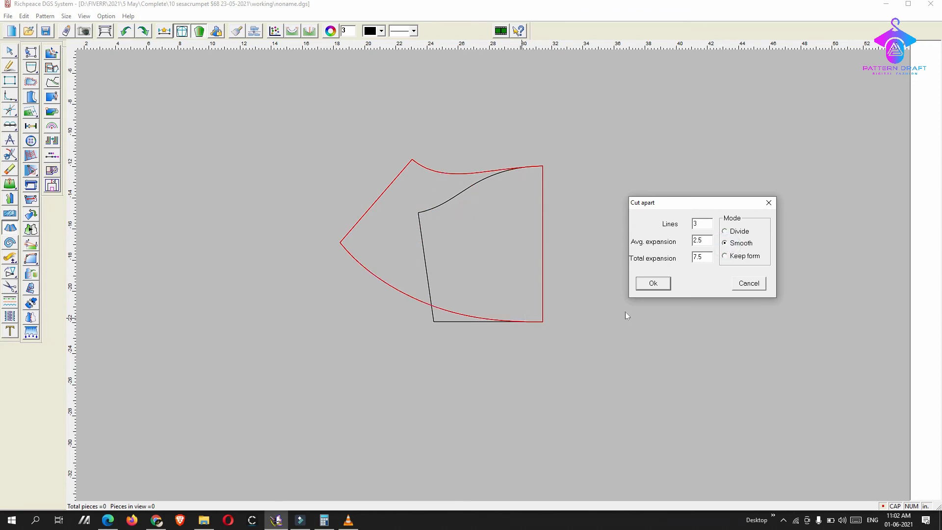
left_click(667, 284)
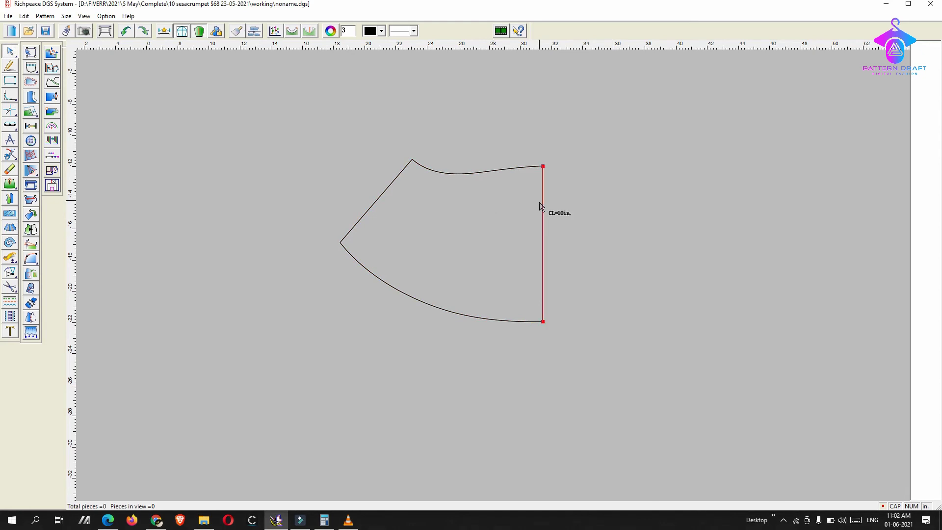
Mirror a copy of the flared half sleeve's cap, underarm seam and hem across its vertical centre line
scroll(581, 143, "up", 2)
scroll(493, 275, "down", 1)
scroll(484, 298, "up", 2)
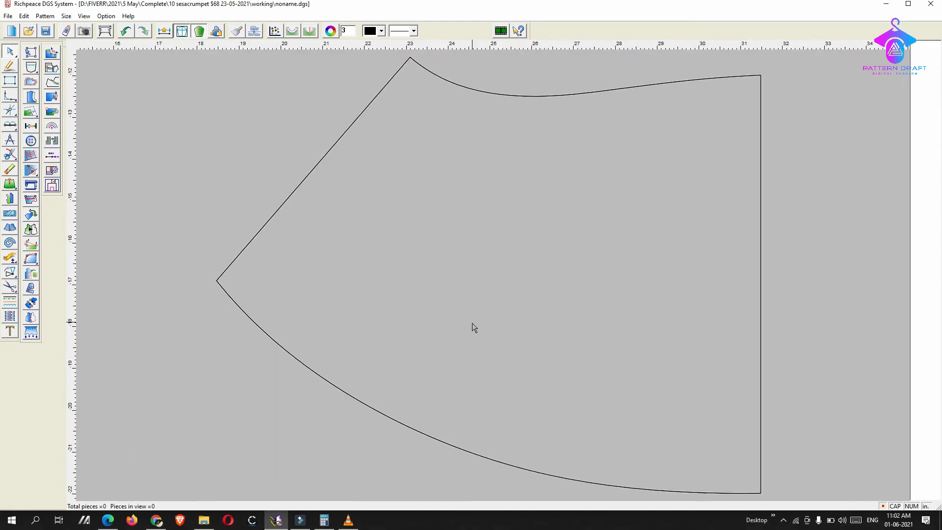
scroll(493, 310, "down", 2)
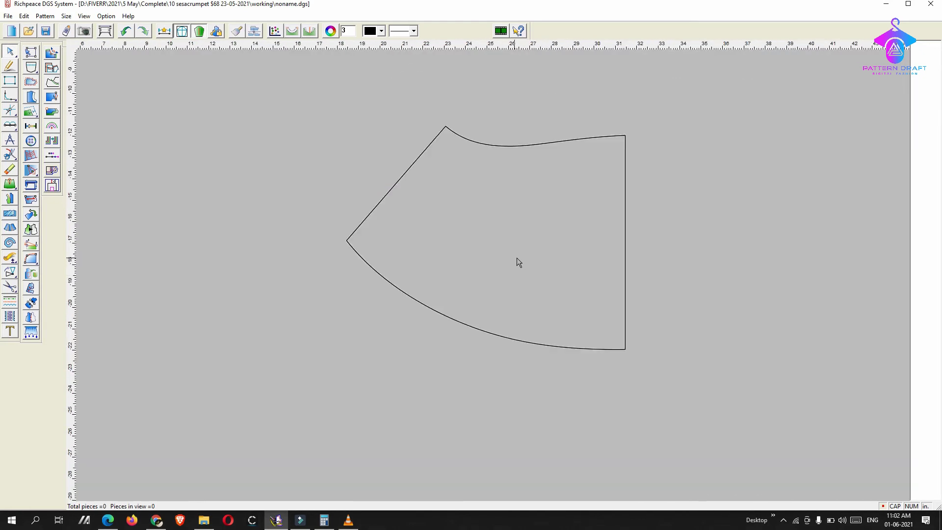
key("k")
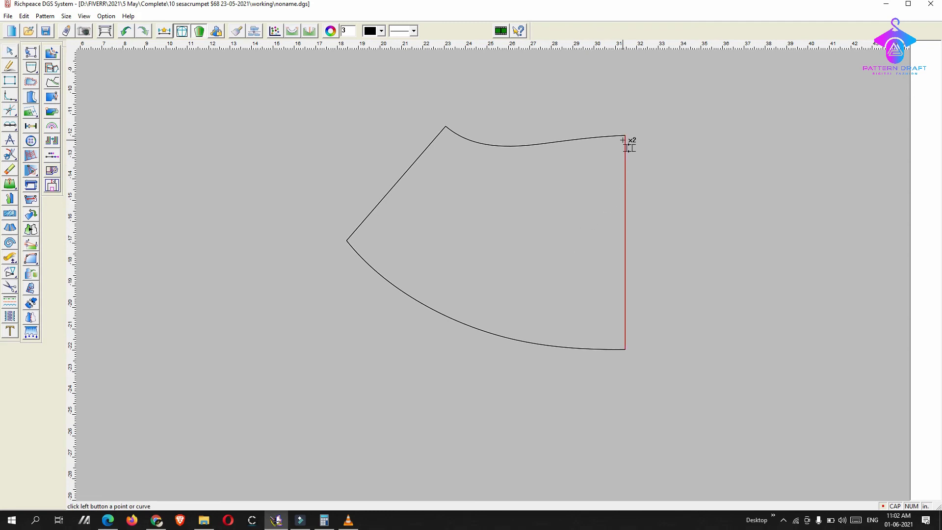
left_click(624, 136)
left_click(623, 423)
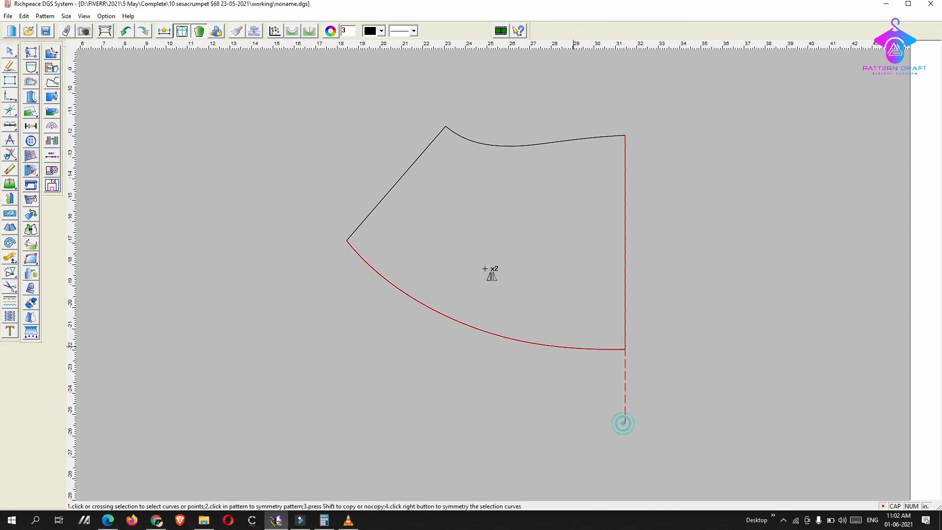
left_click_drag(328, 94, 564, 380)
right_click(551, 385)
right_click(540, 232)
left_click(540, 231)
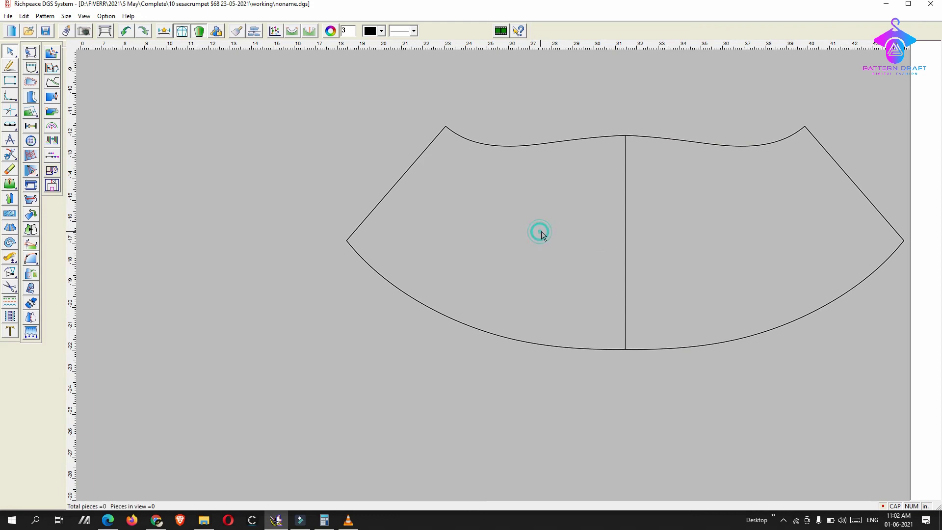
Erase the vertical centre line between the two halves of the flared sleeve
key("e")
left_click_drag(540, 231, 719, 242)
right_click(711, 232)
left_click(711, 233)
scroll(493, 276, "down", 2)
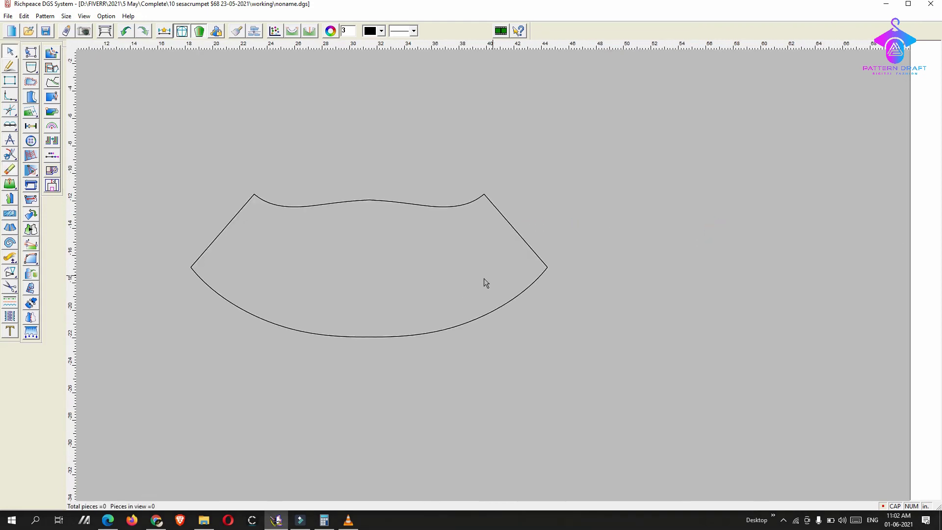
scroll(490, 276, "up", 1)
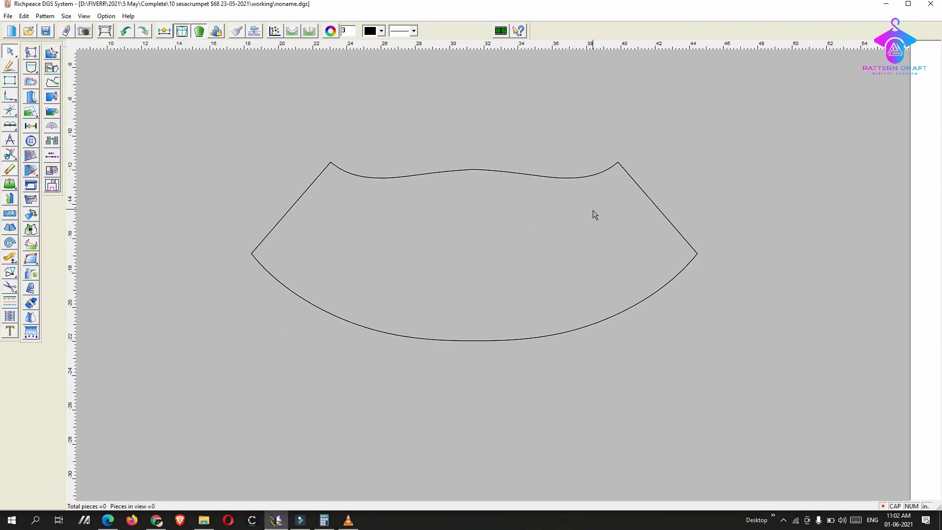